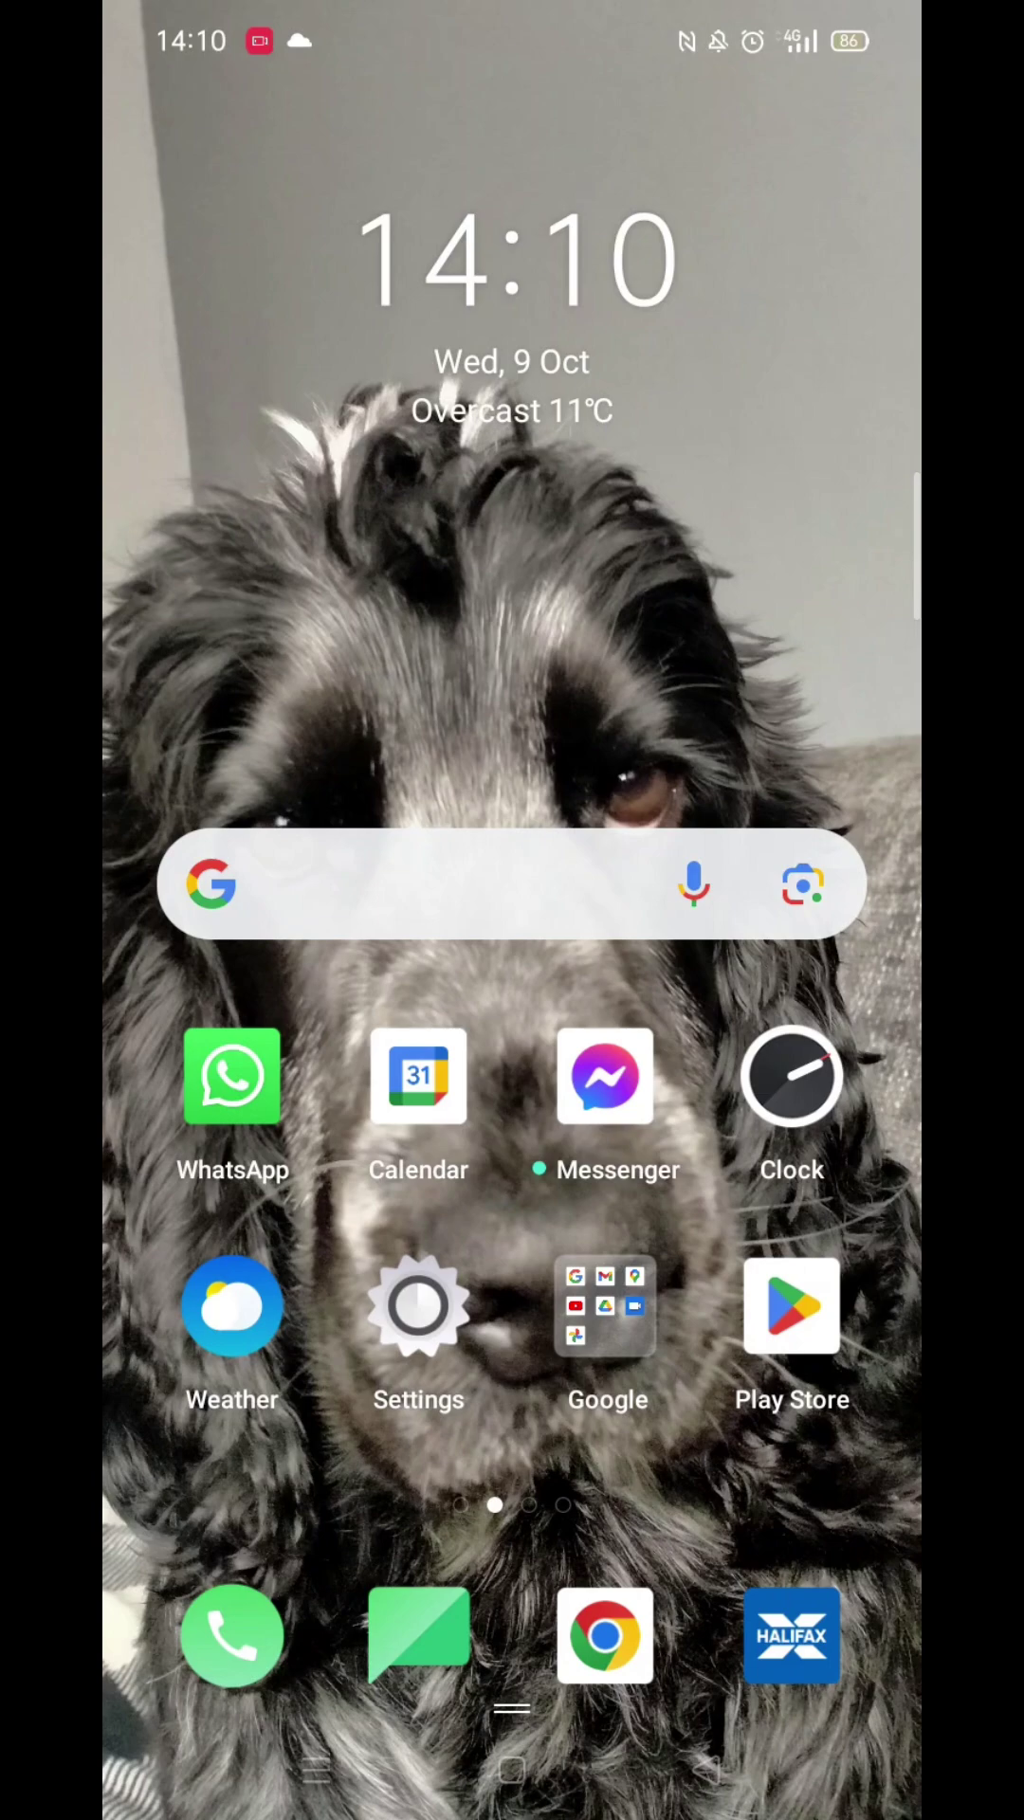
# In the Play Store's Search tab, enter 'samsung sma' to list Samsung app suggestions.
pyautogui.click(792, 1306)
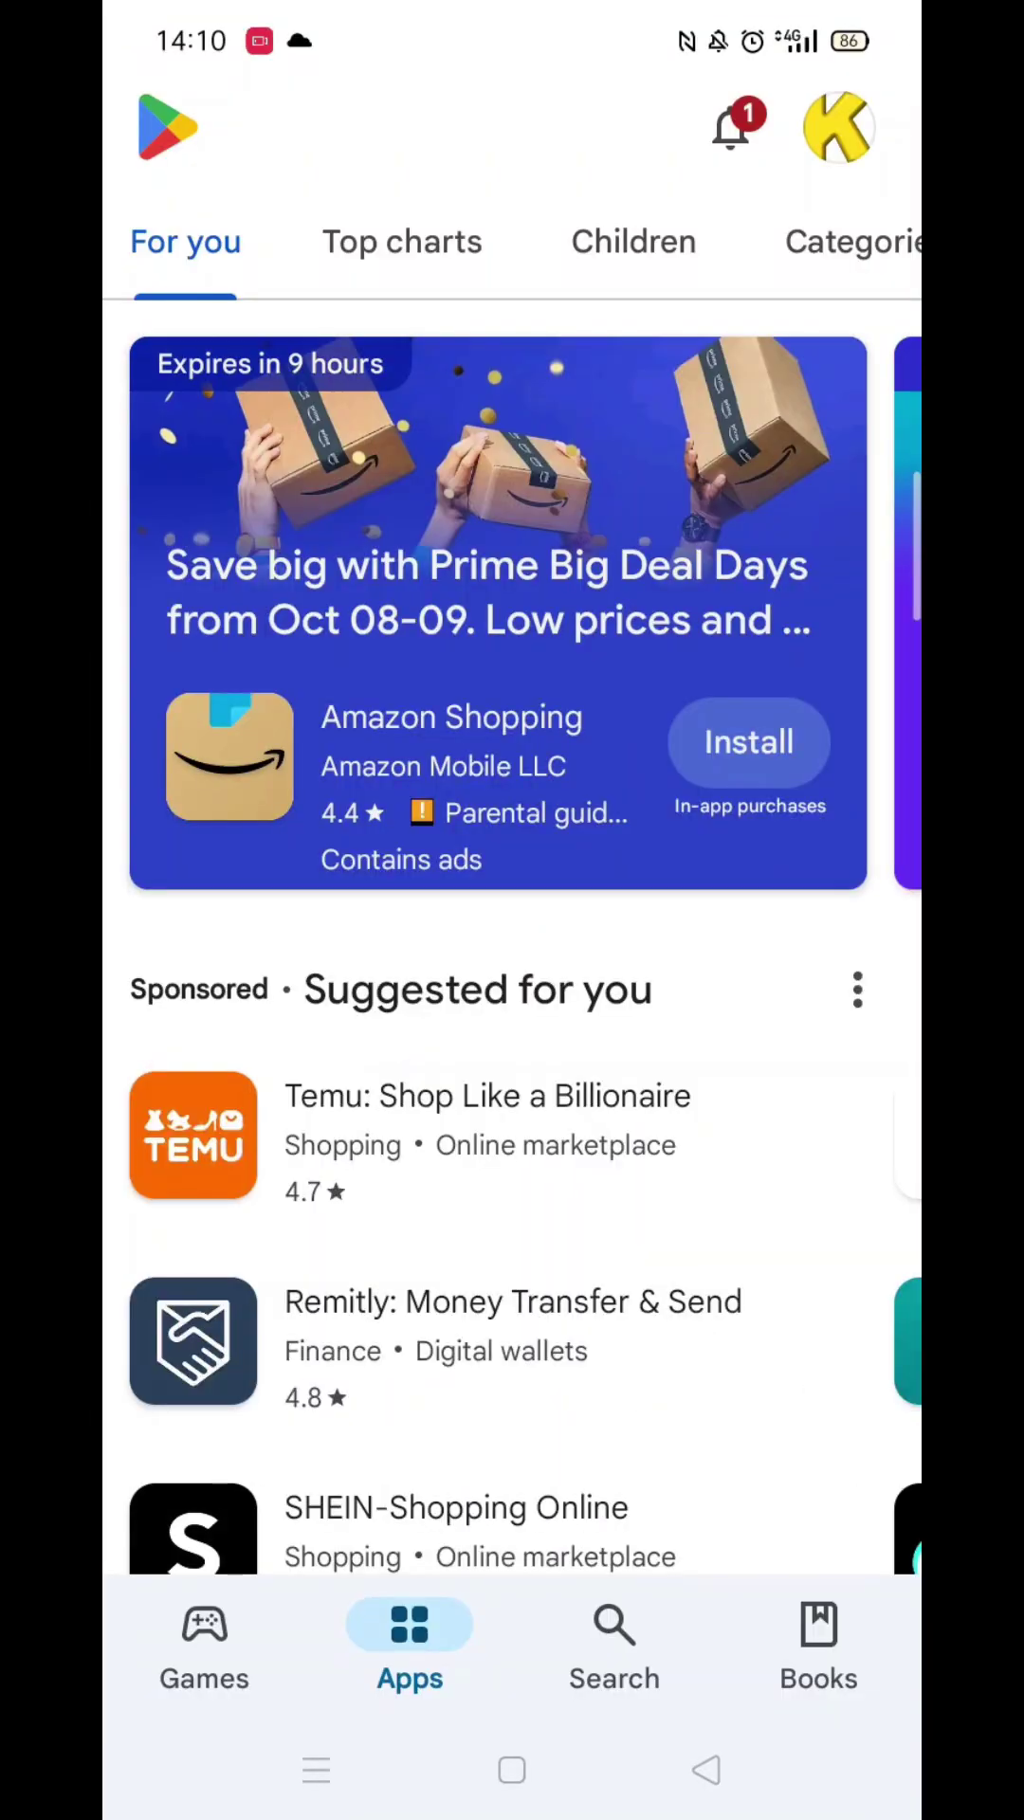
pyautogui.click(612, 1646)
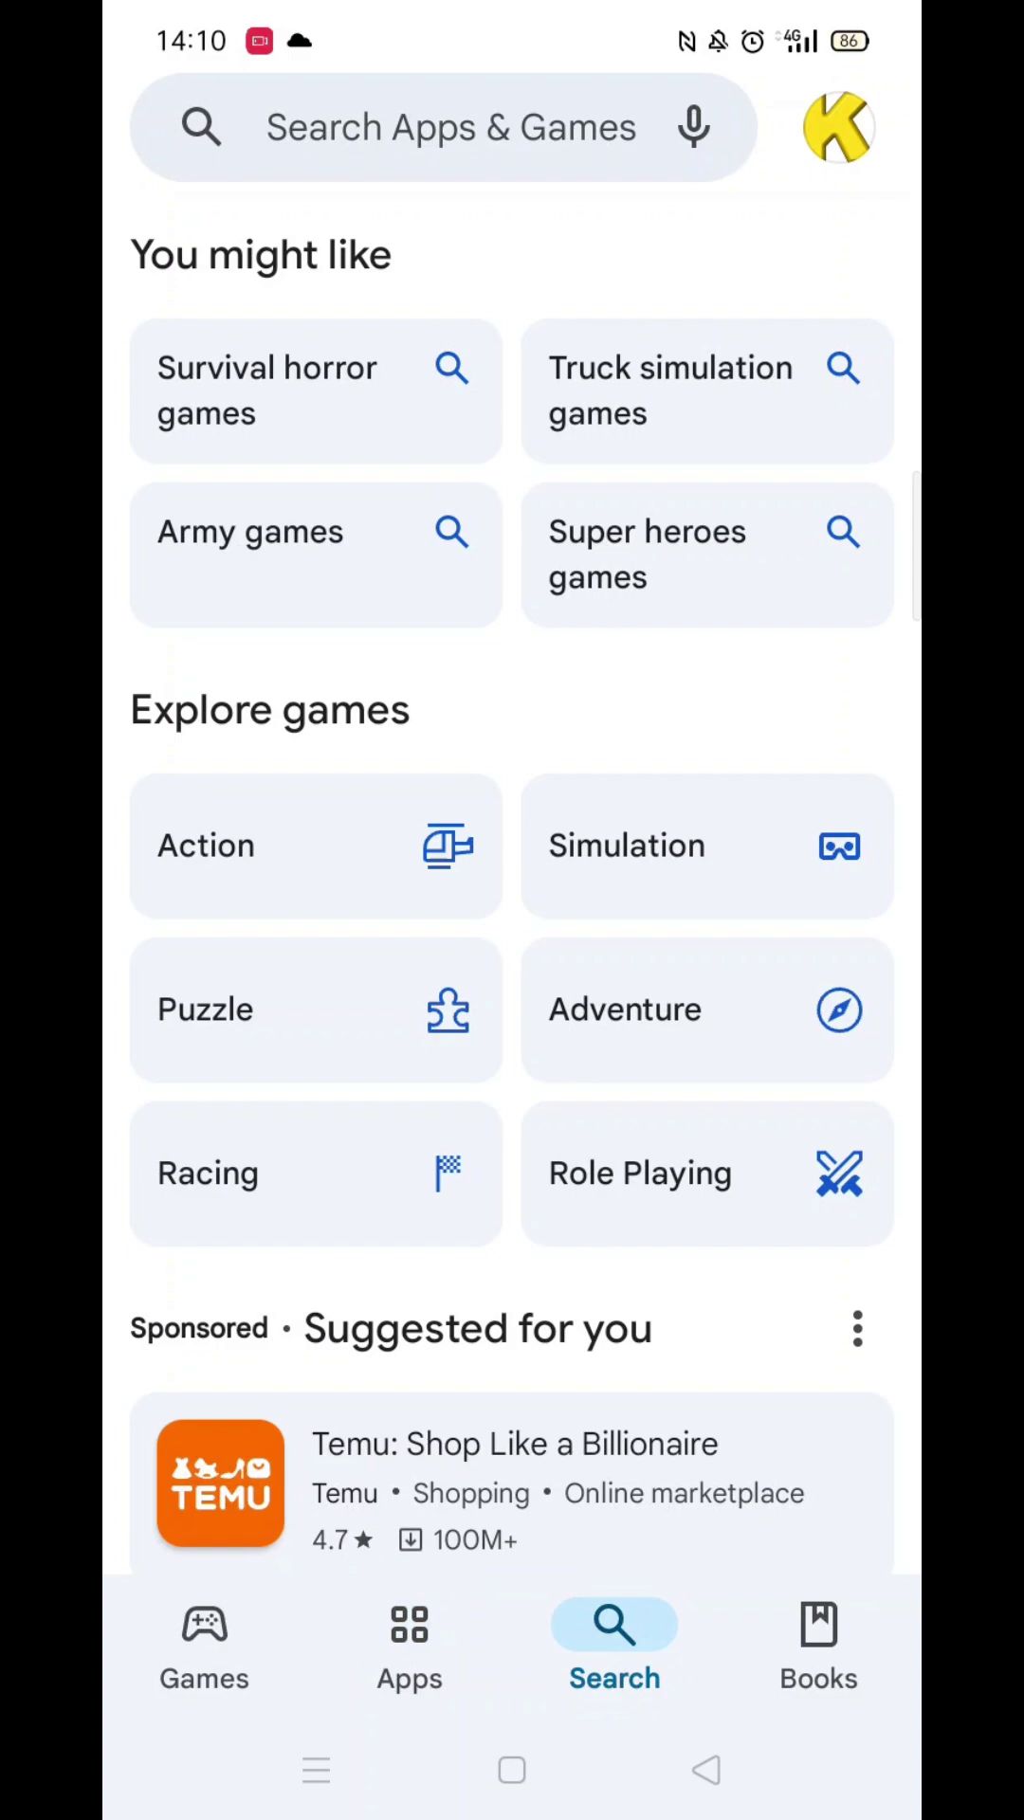
pyautogui.click(451, 126)
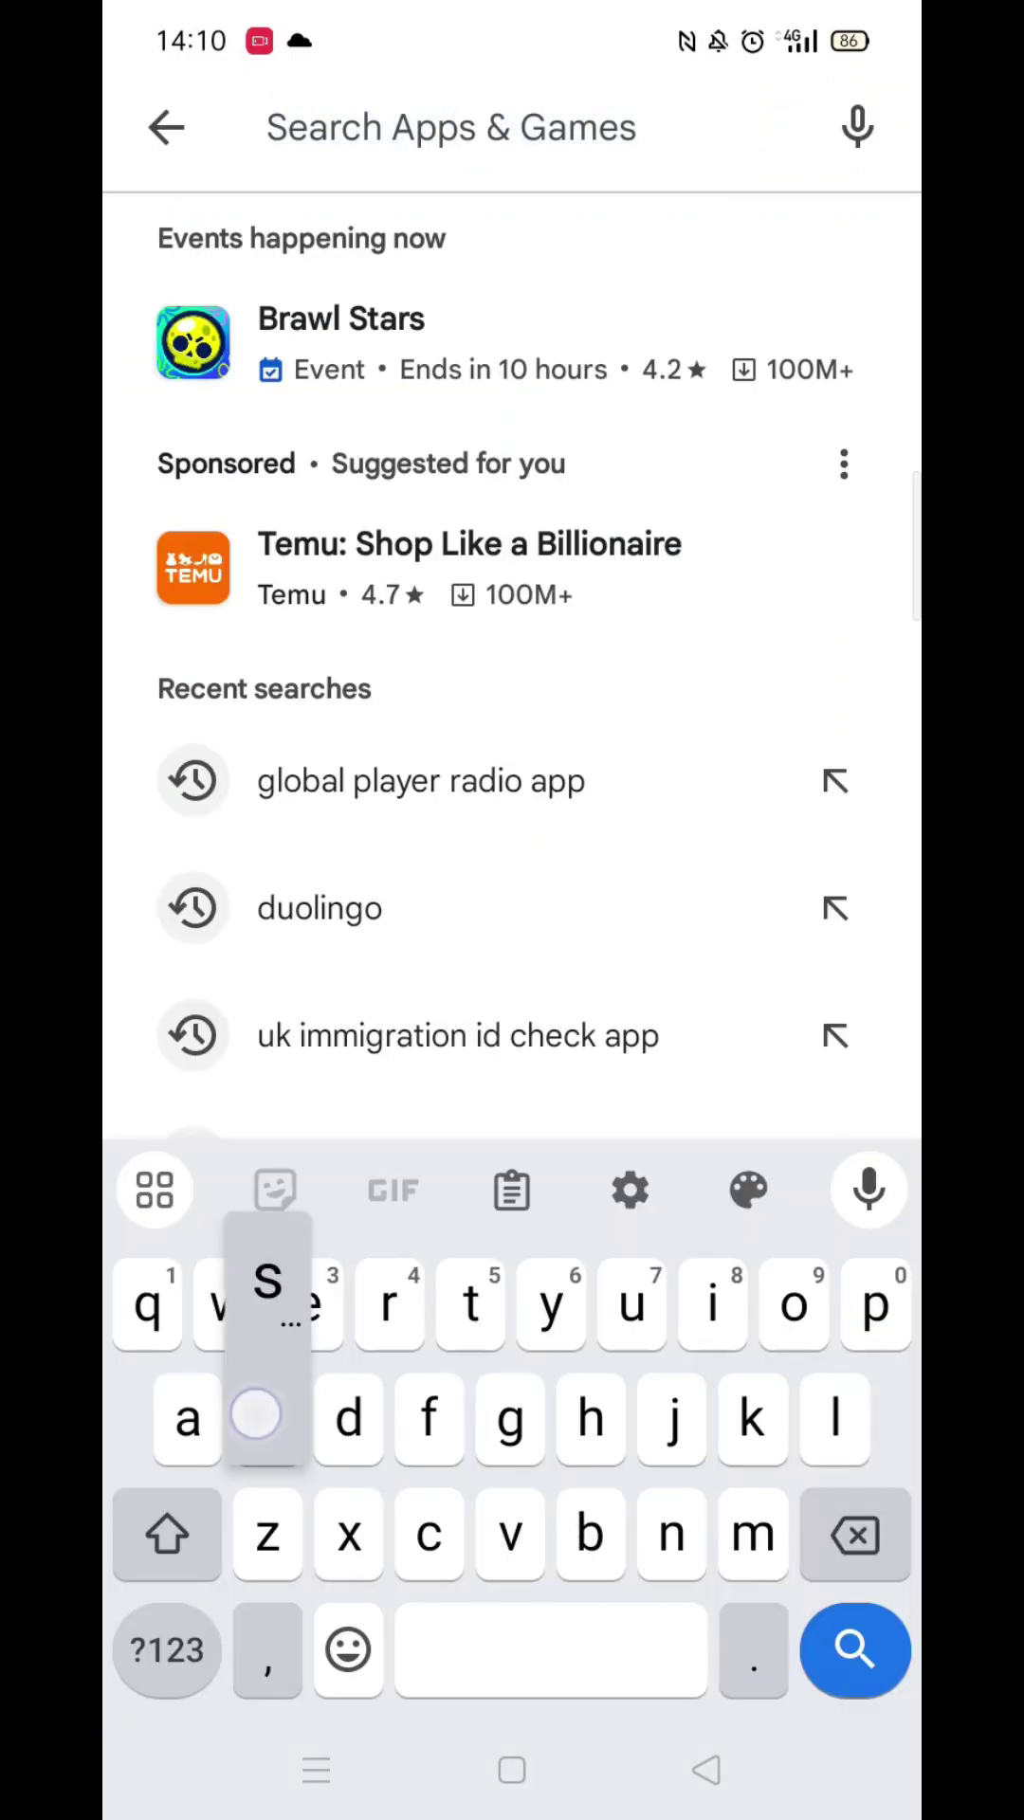
pyautogui.write('samsung ')
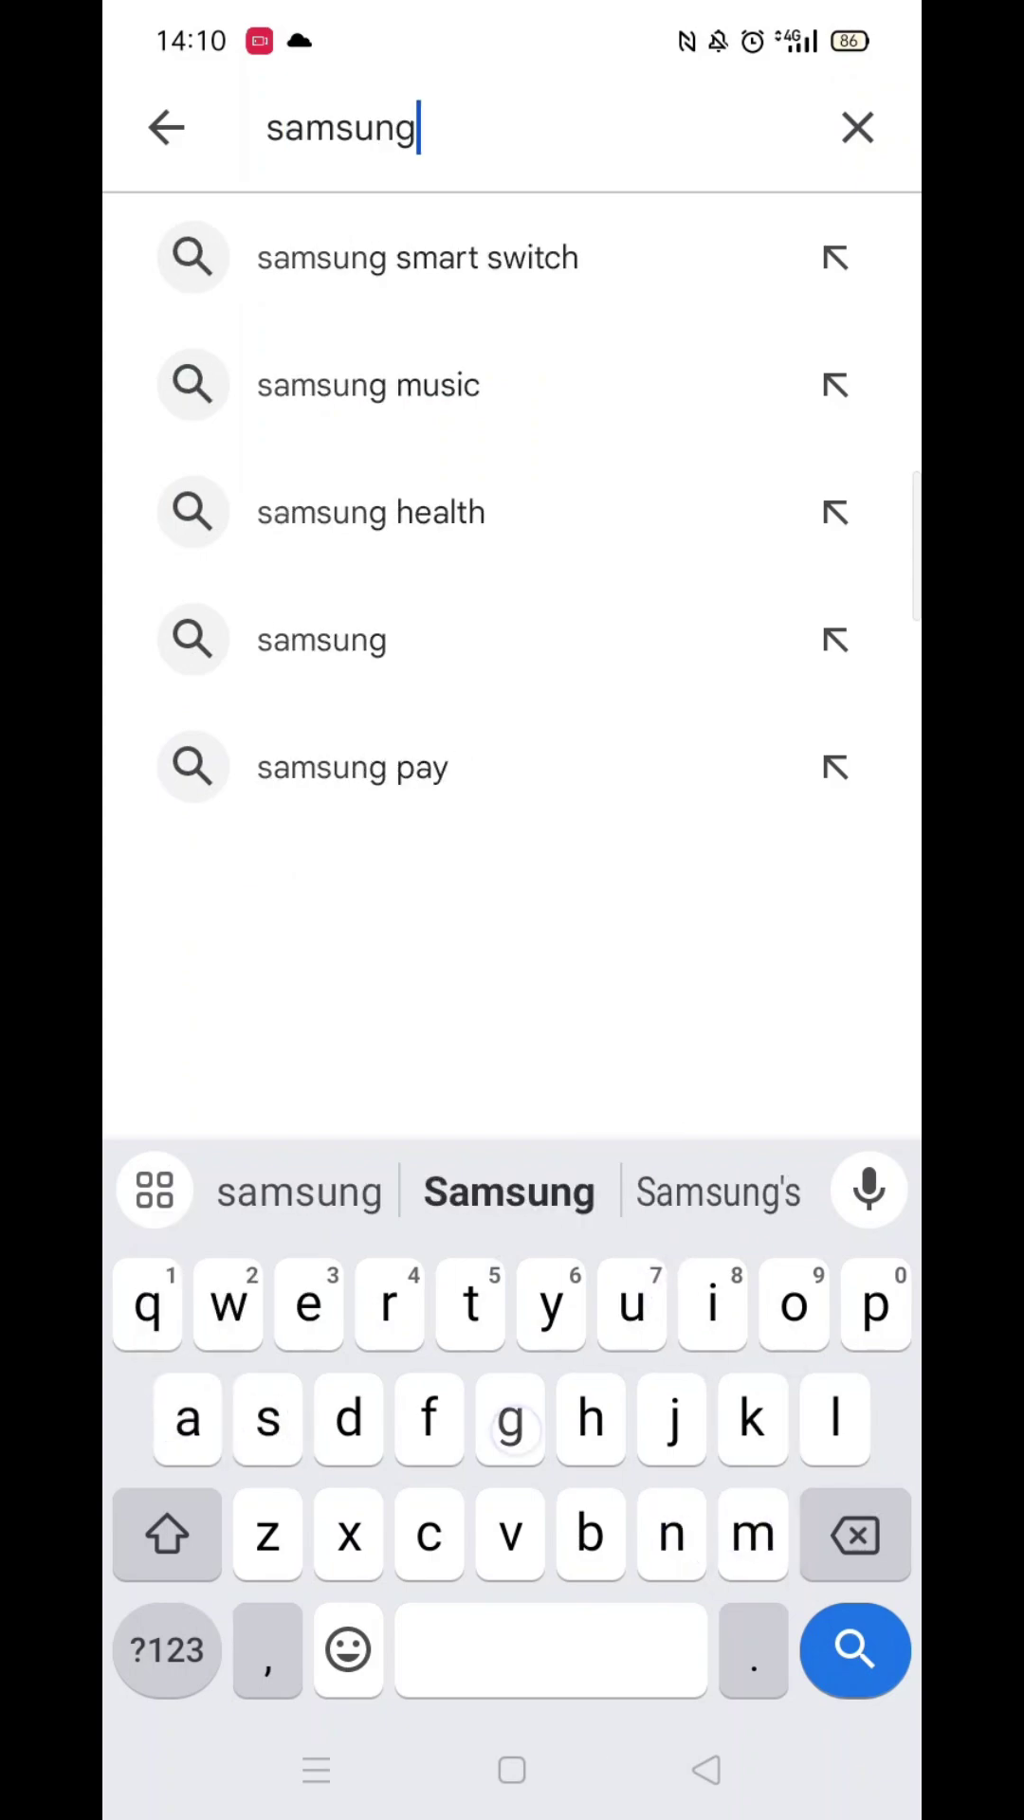
pyautogui.write('sma')
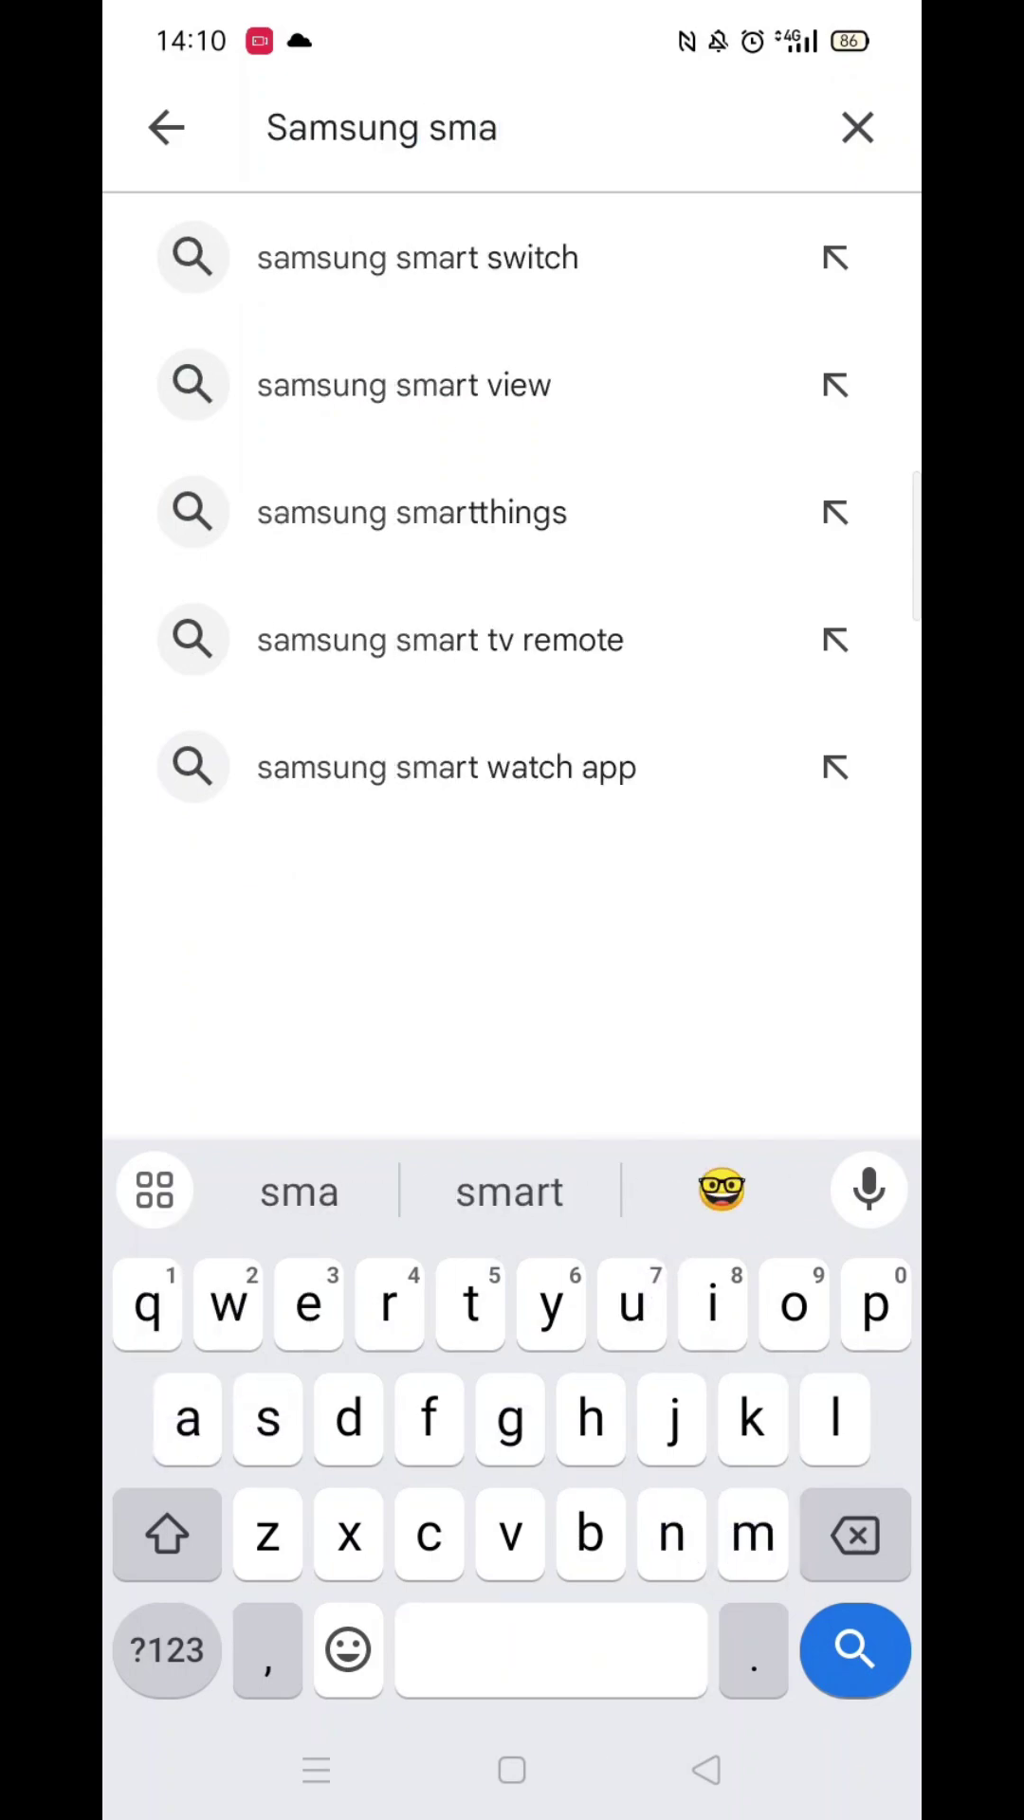
# Open the 'samsung smart switch' suggestion and expand its About this app details.
pyautogui.click(418, 257)
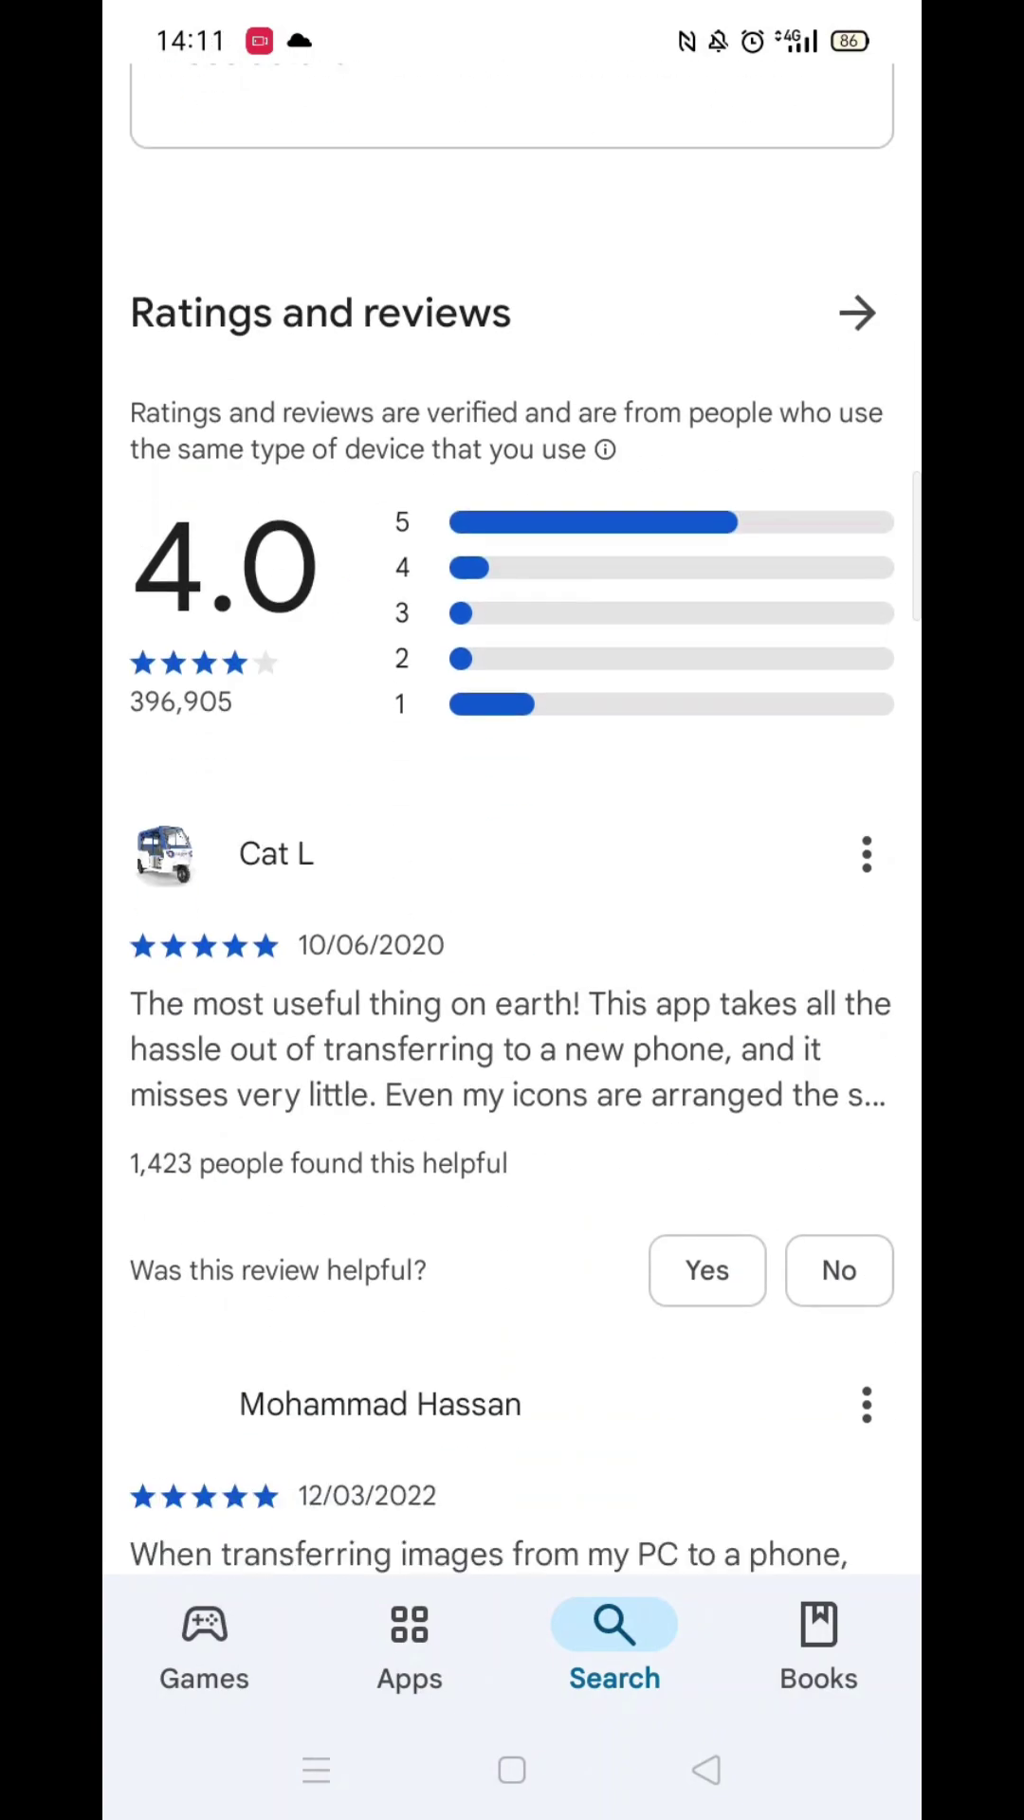
pyautogui.scroll(-3, 743, 892)
pyautogui.scroll(-3, 708, 1089)
pyautogui.scroll(-2, 834, 943)
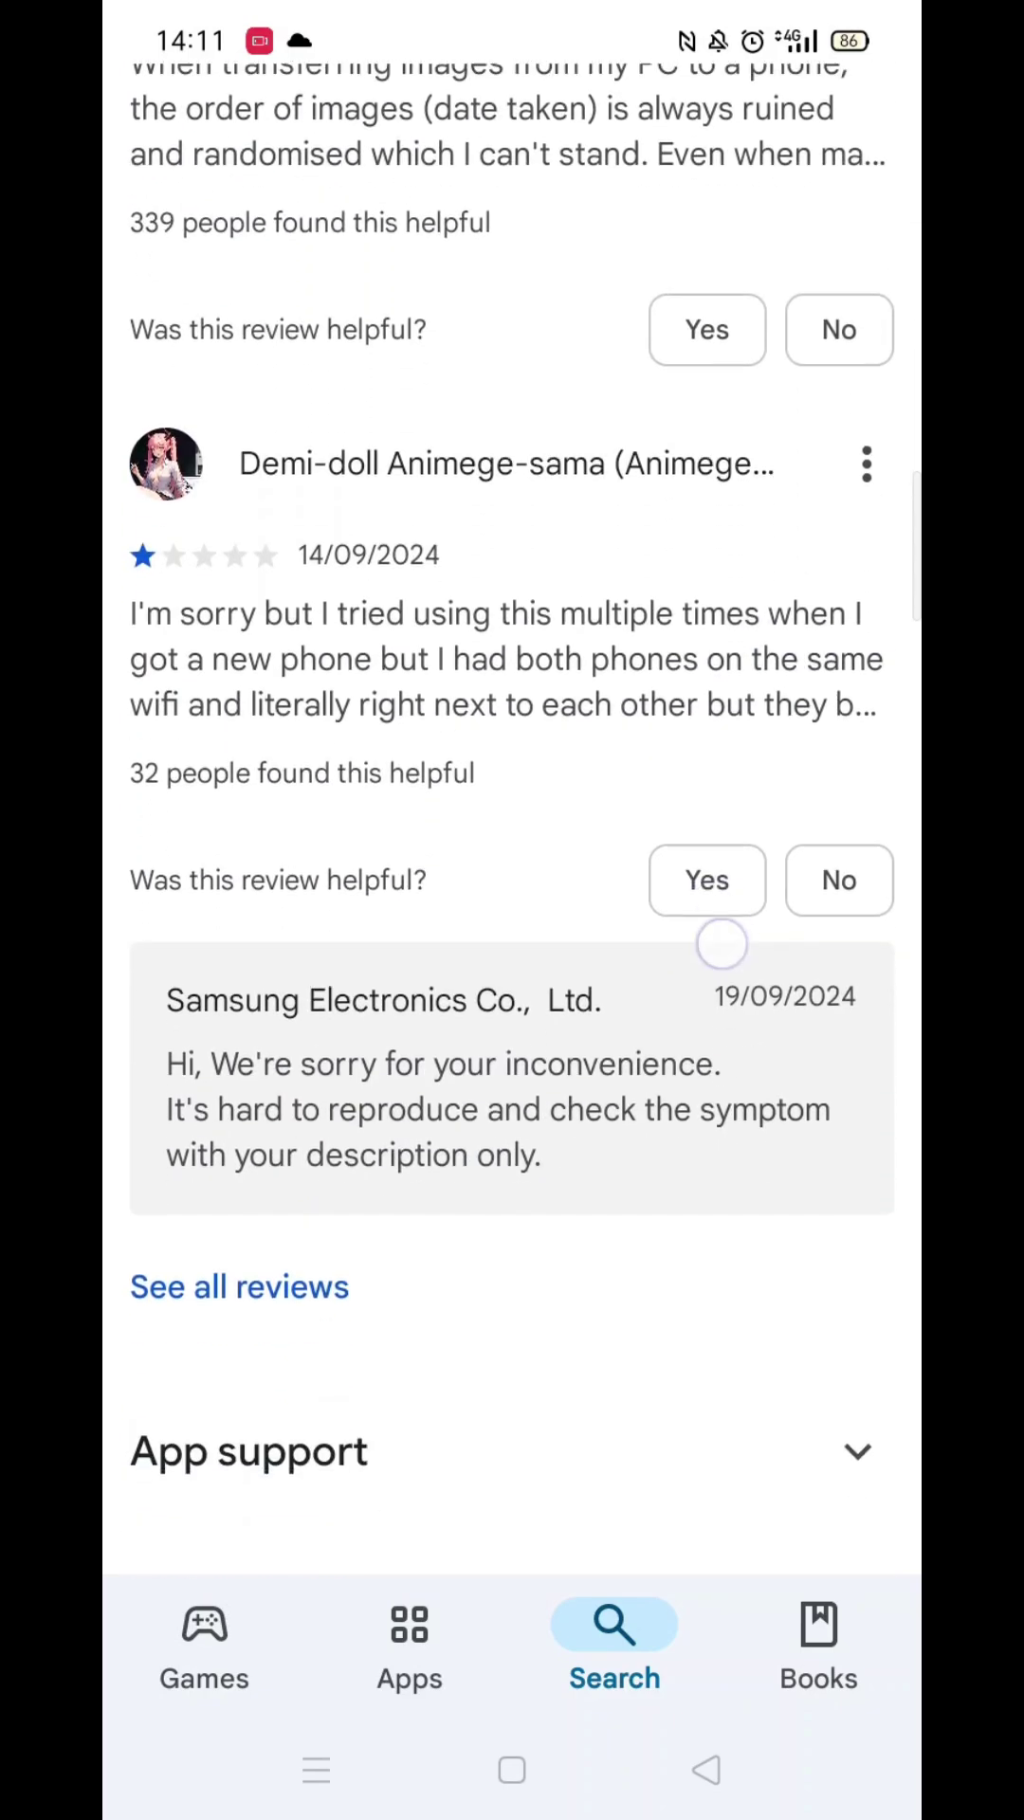
pyautogui.scroll(10, 833, 942)
pyautogui.scroll(5, 698, 1382)
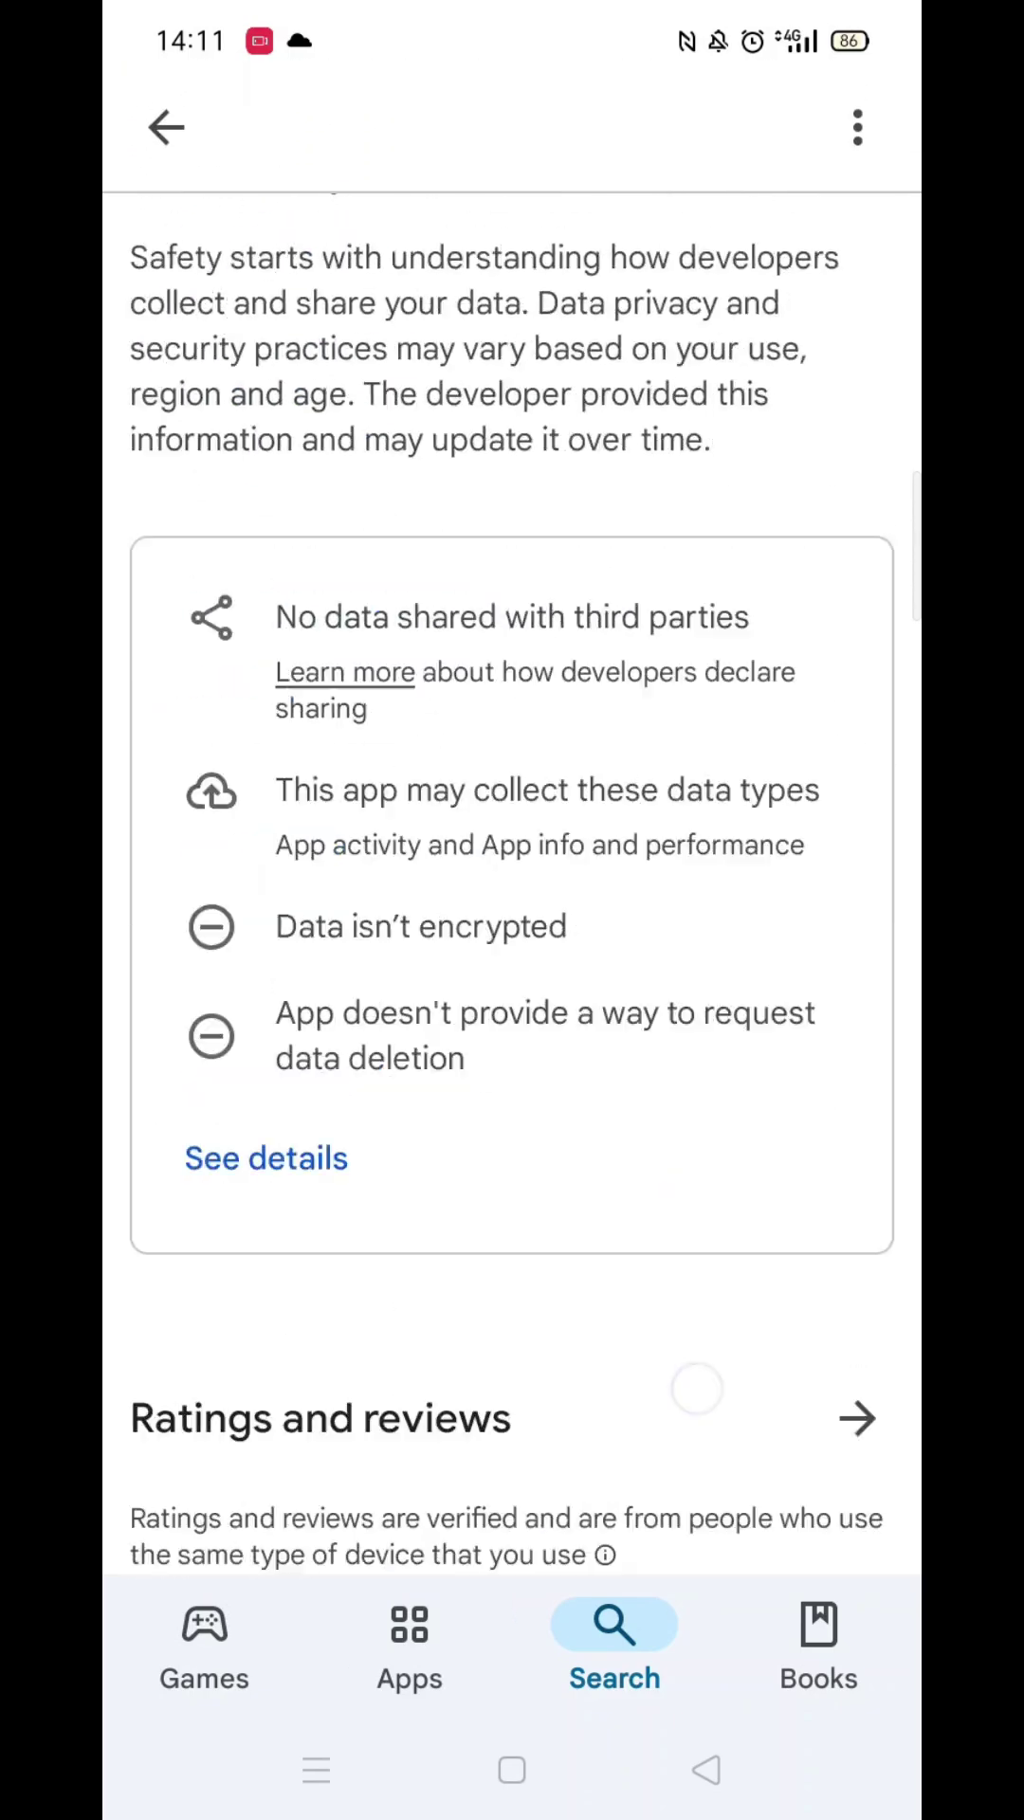
pyautogui.scroll(5, 698, 1381)
pyautogui.click(856, 1039)
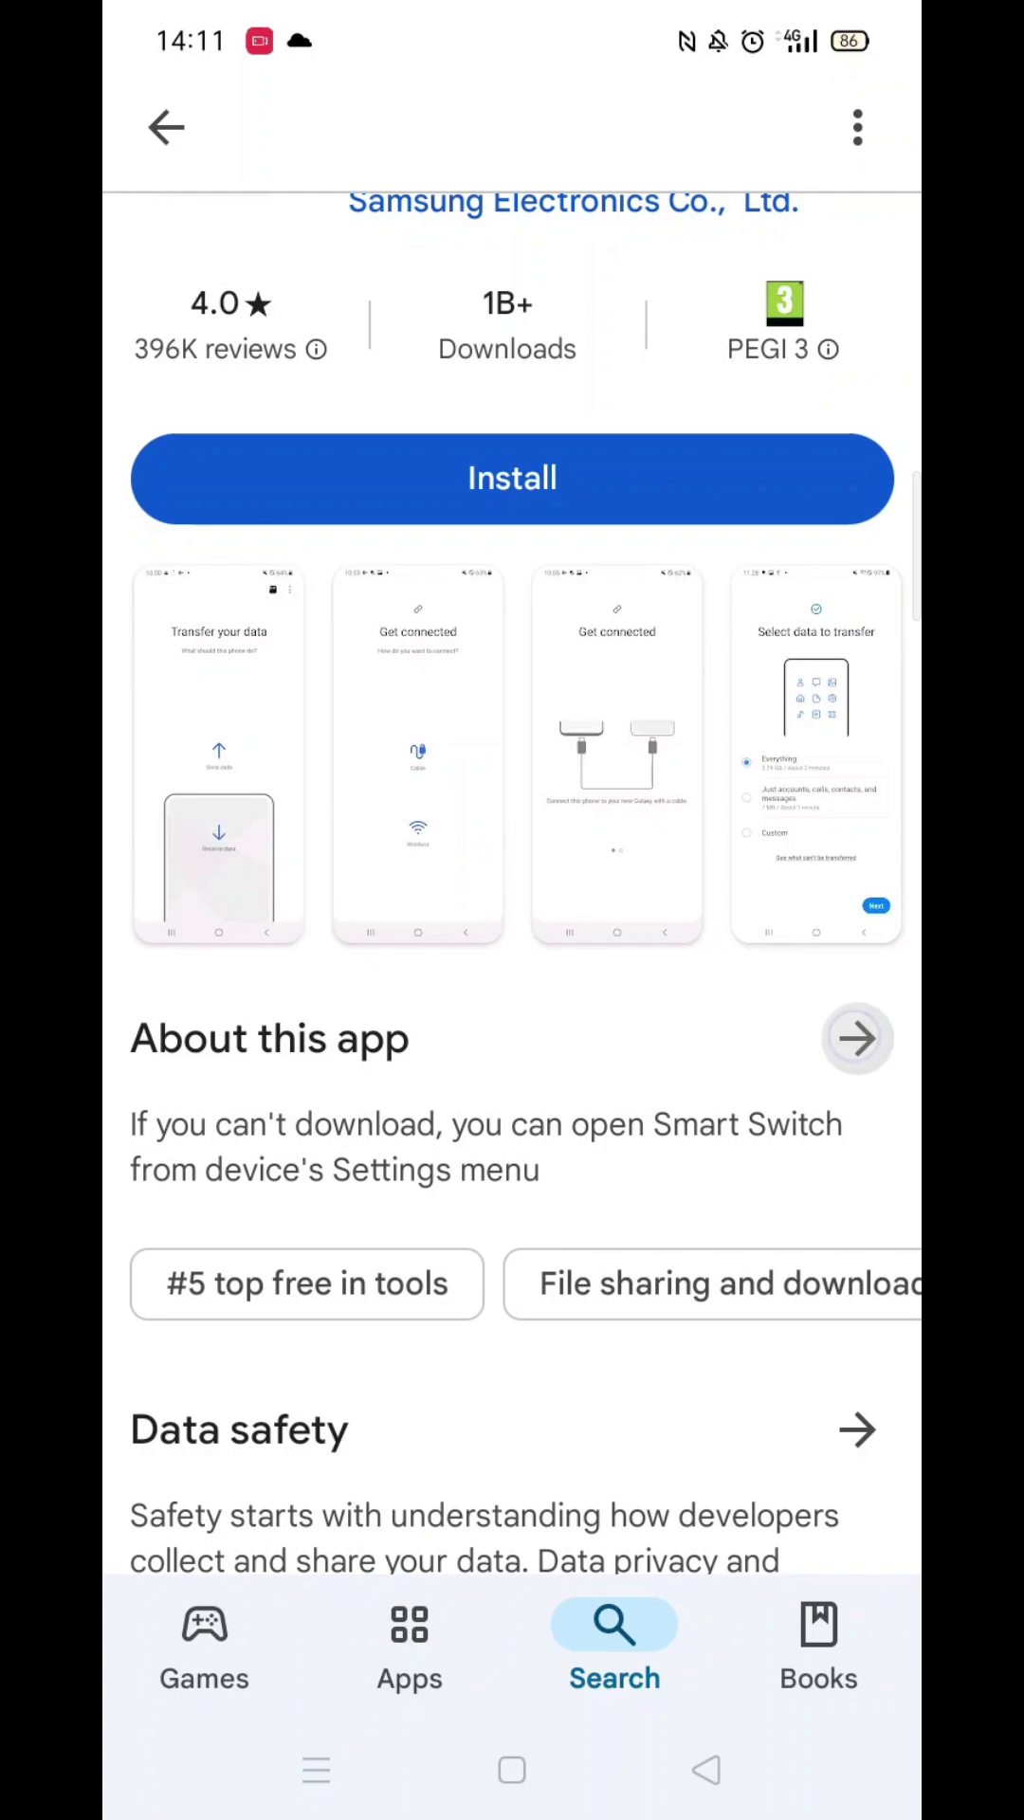
pyautogui.scroll(-2, 751, 621)
pyautogui.scroll(-10, 751, 622)
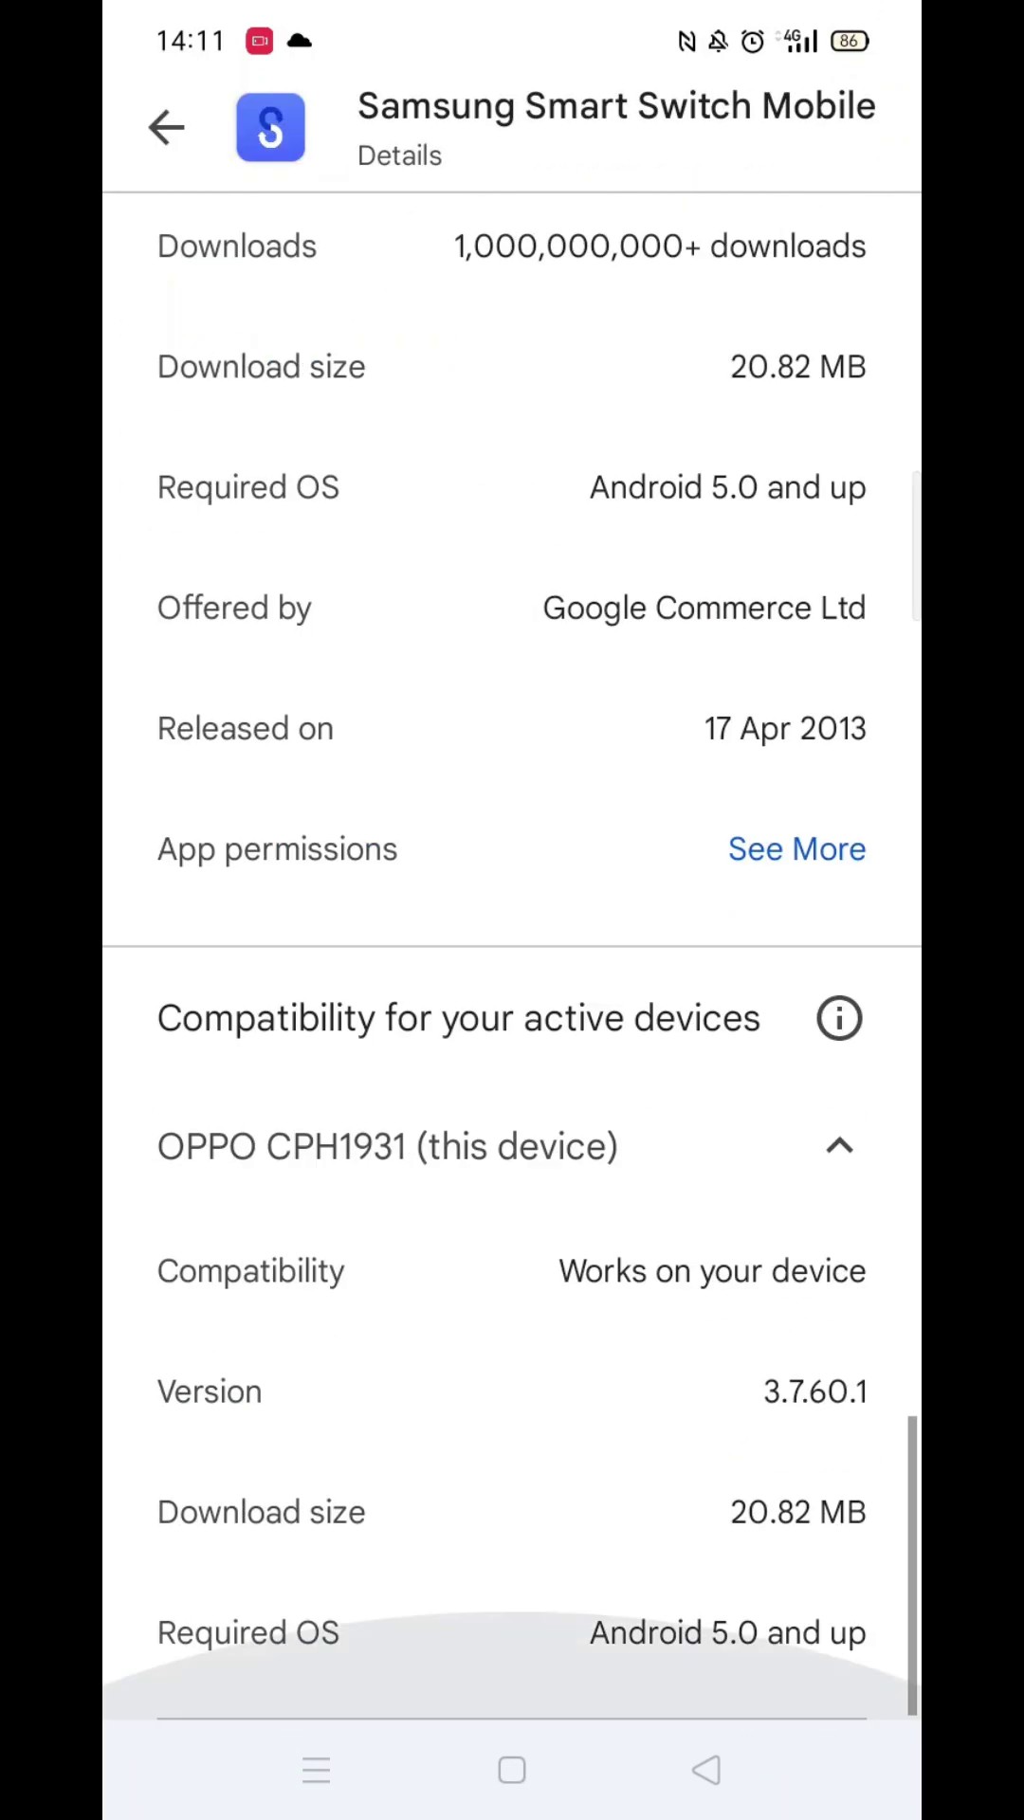
# Review the device compatibility note, then install Samsung Smart Switch Mobile (20.83 MB).
pyautogui.click(841, 1013)
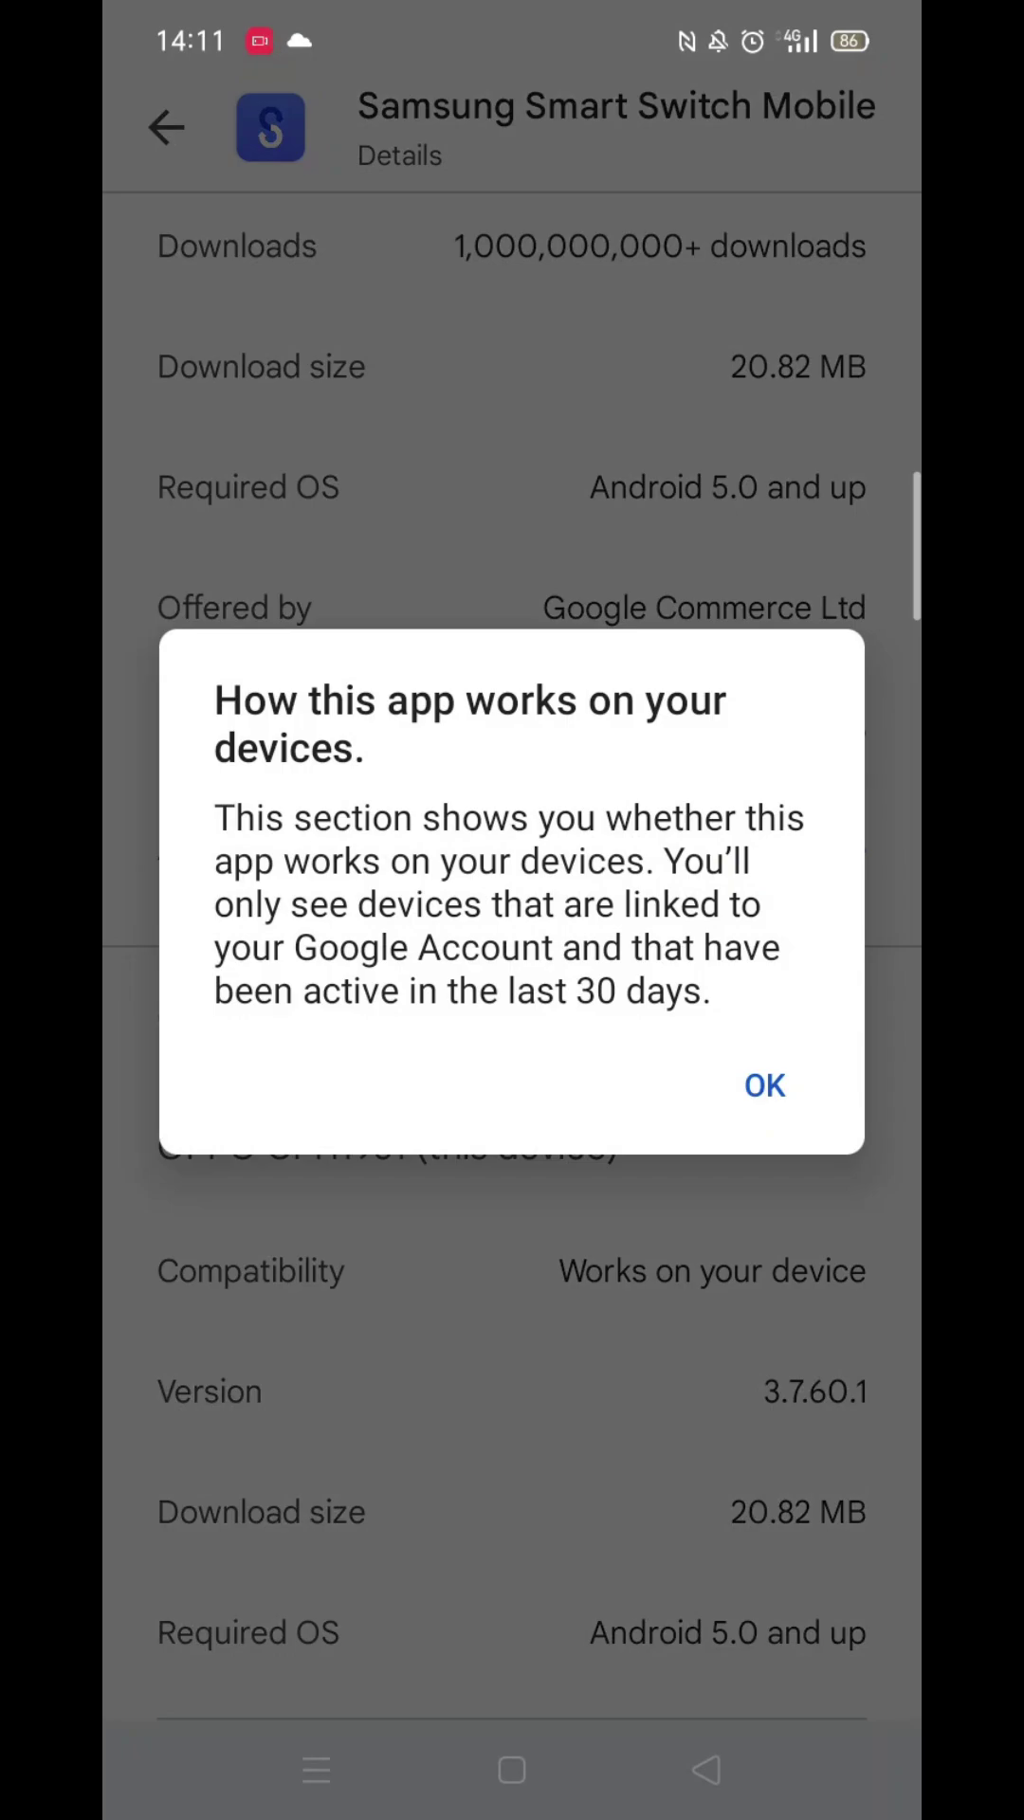
pyautogui.click(765, 1086)
pyautogui.scroll(10, 513, 911)
pyautogui.scroll(5, 512, 911)
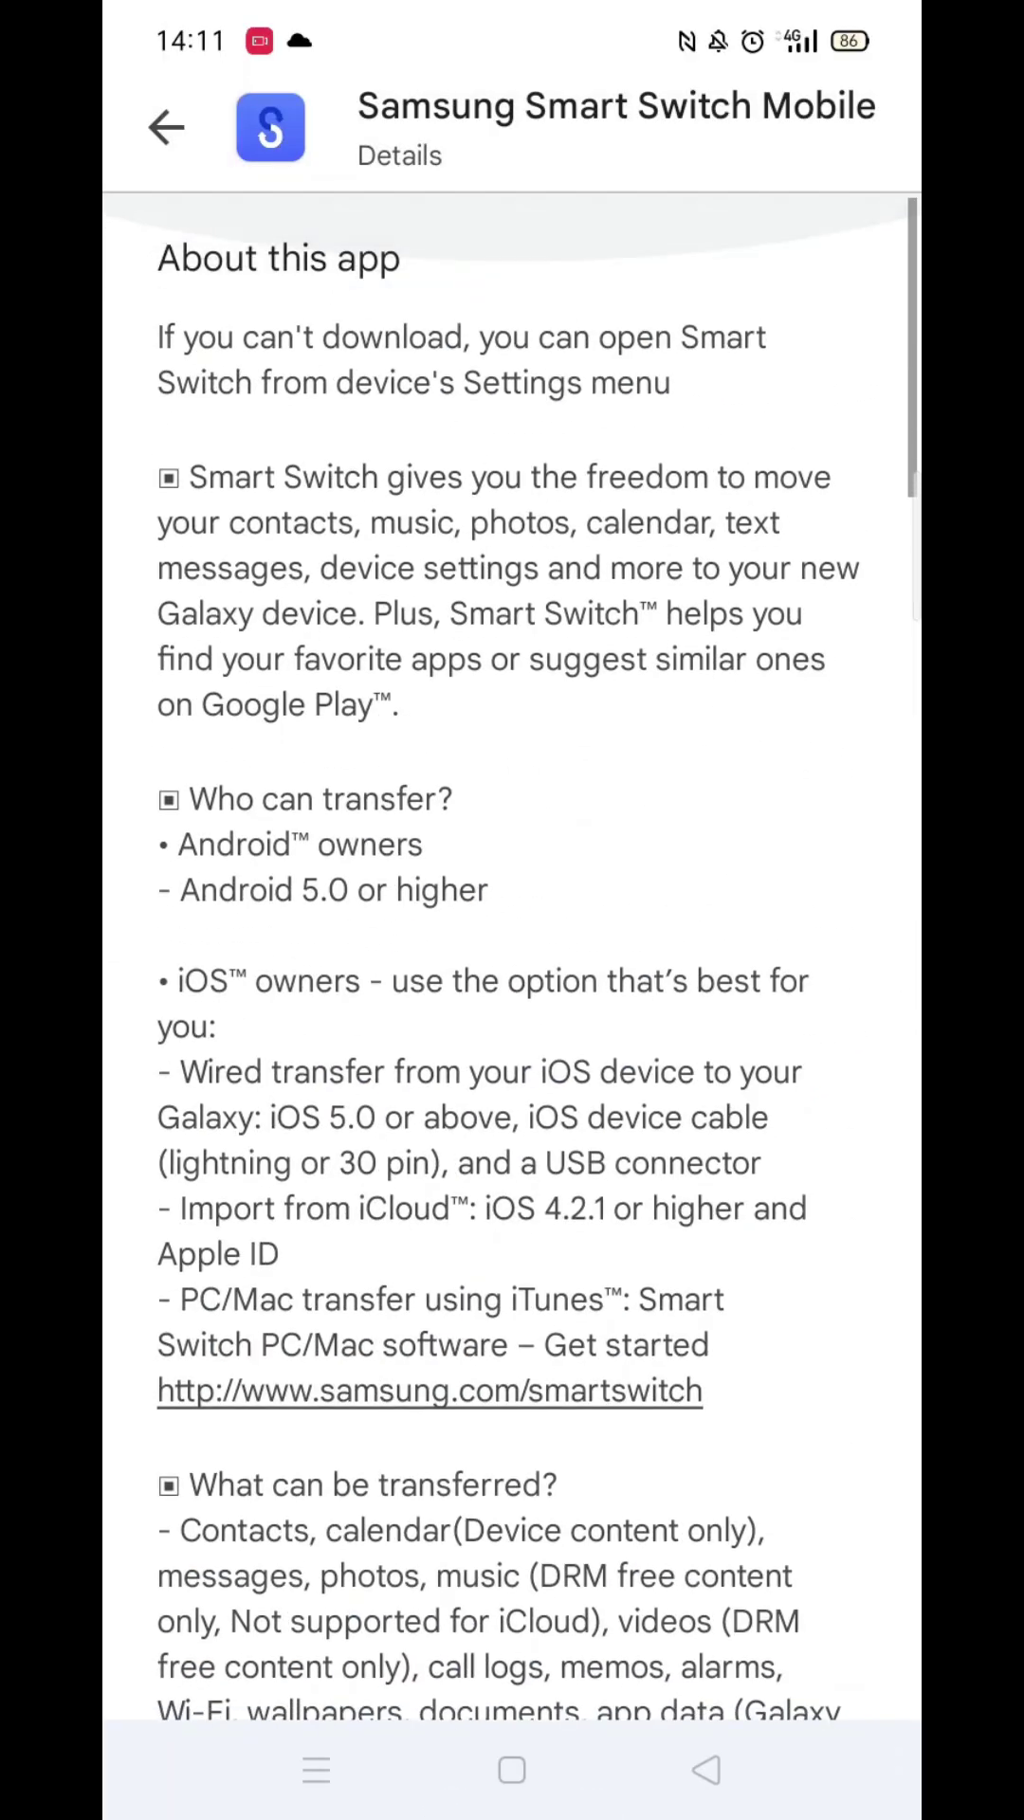
pyautogui.click(166, 127)
pyautogui.click(569, 477)
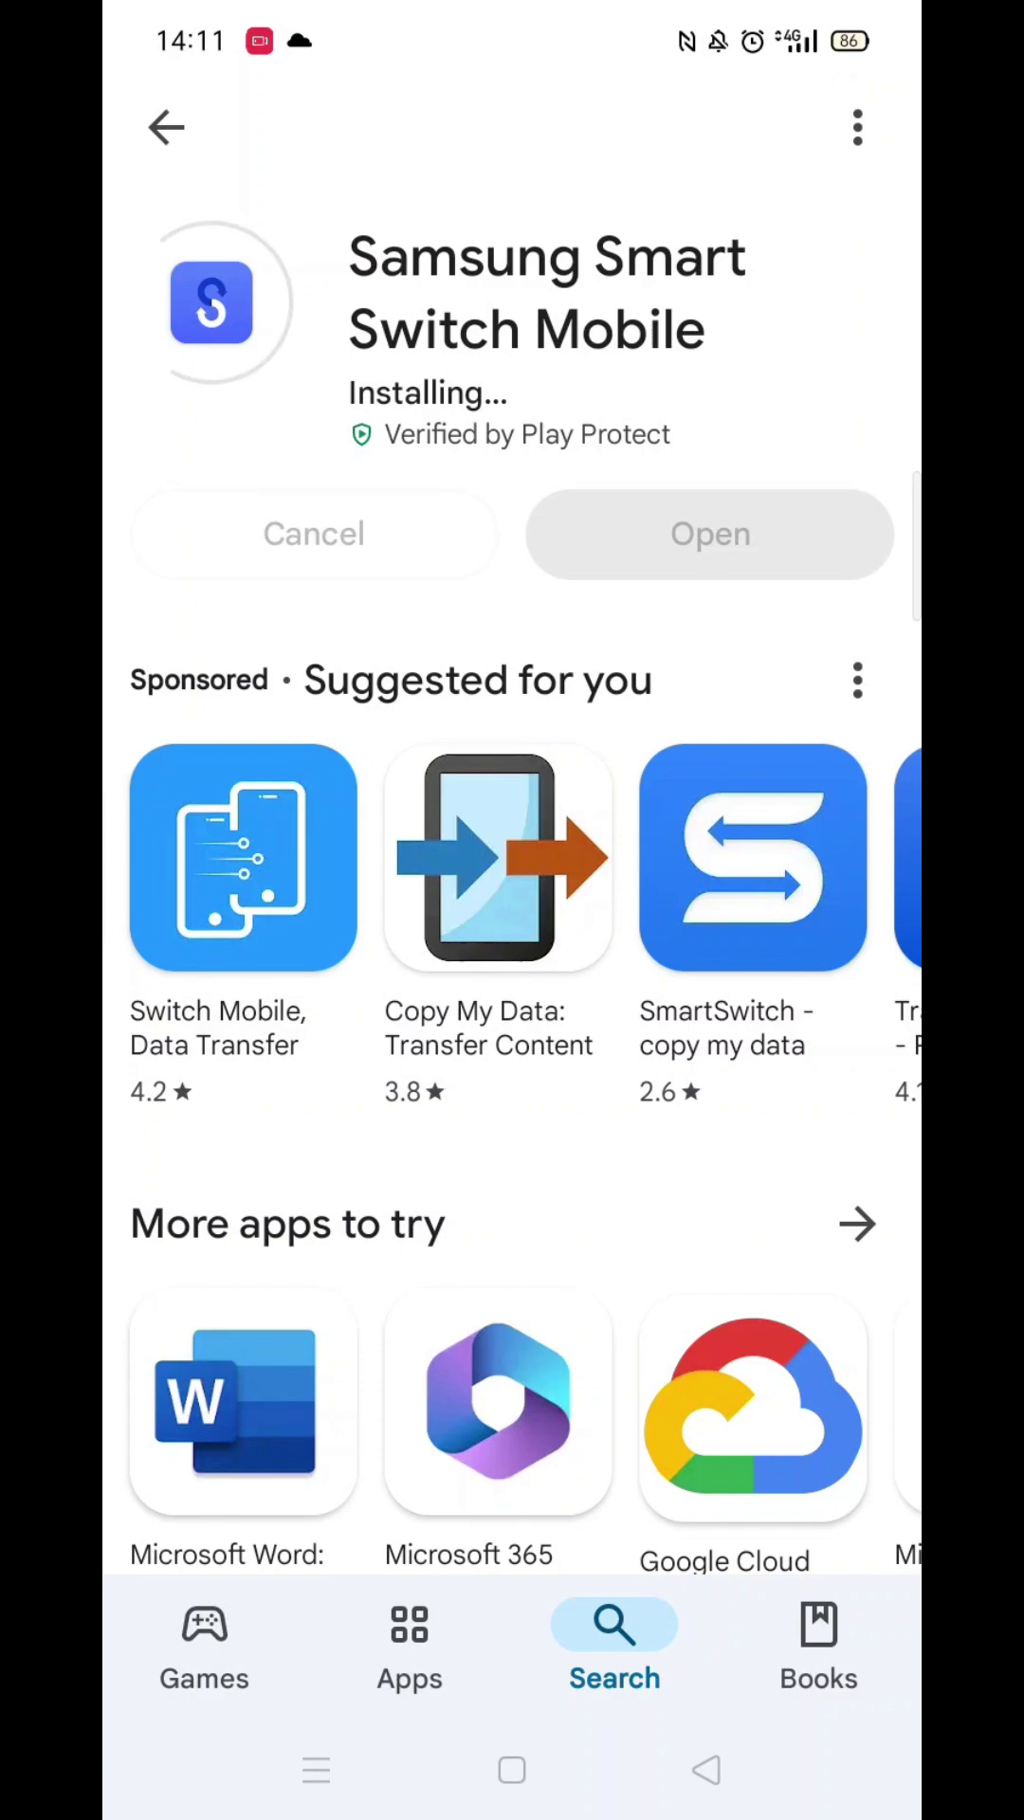
# After installation completes, launch Samsung Smart Switch Mobile with the blue Open button.
pyautogui.click(181, 1293)
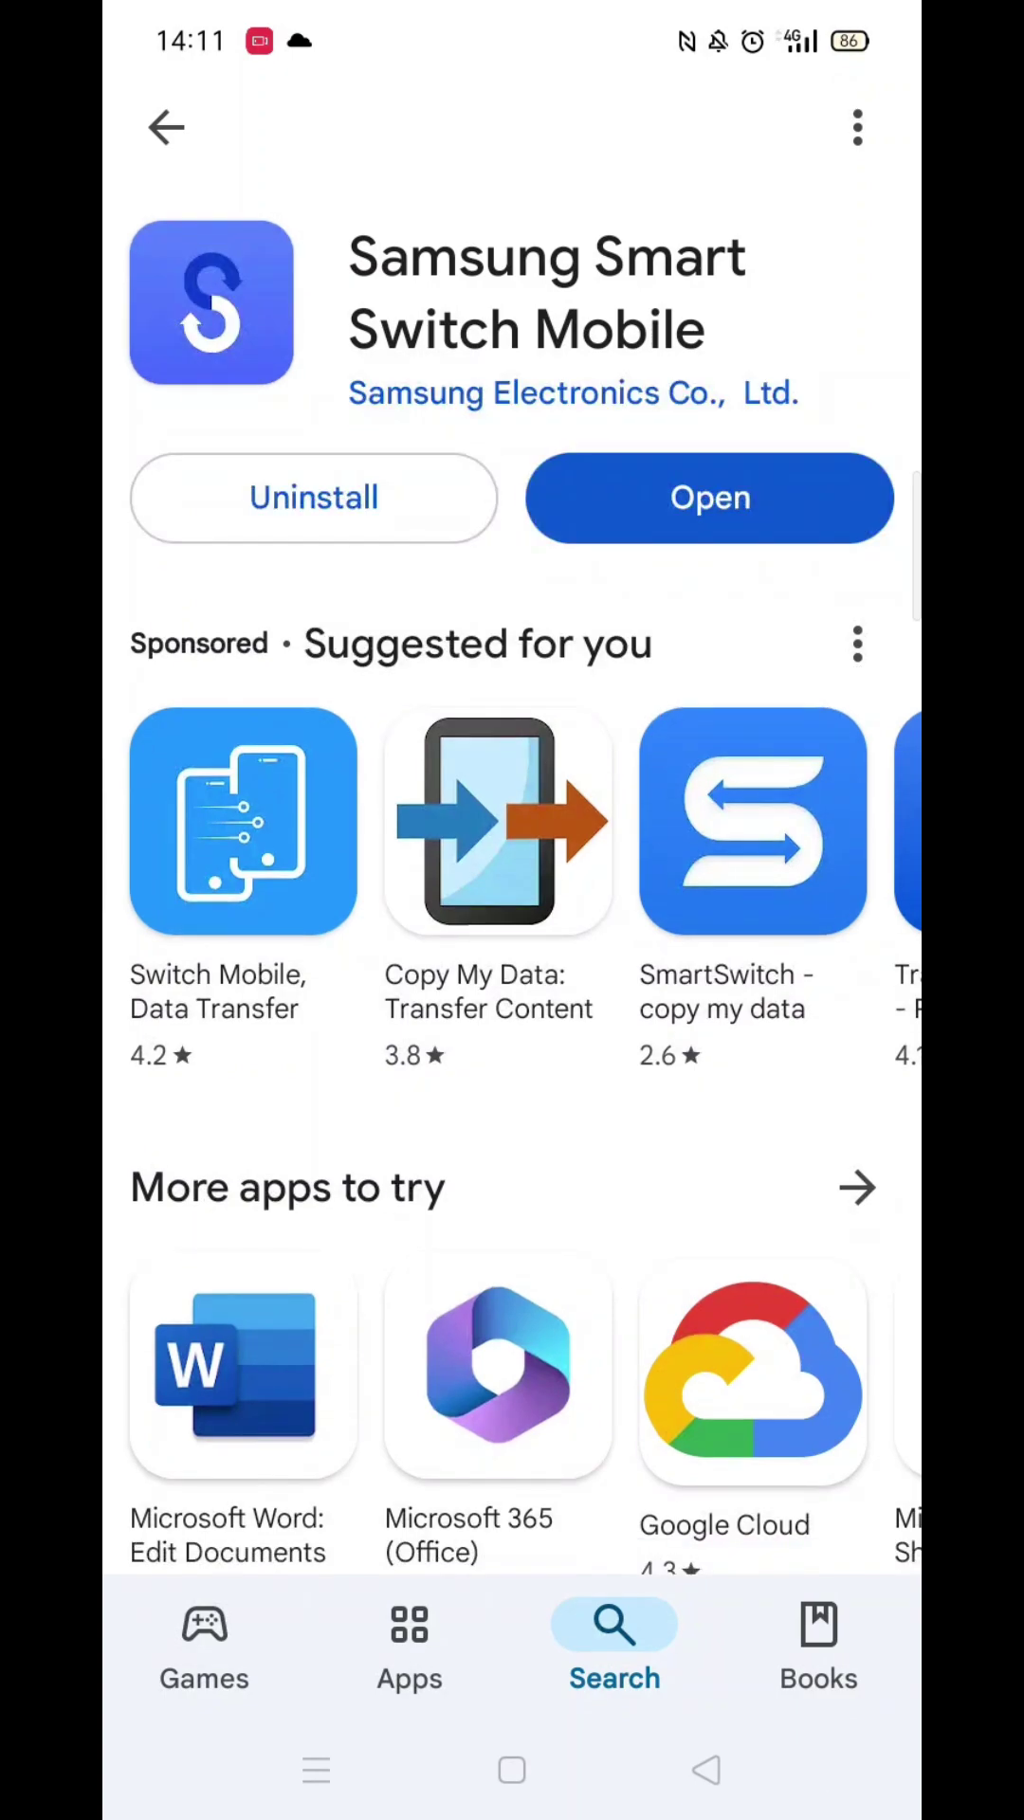
pyautogui.click(728, 498)
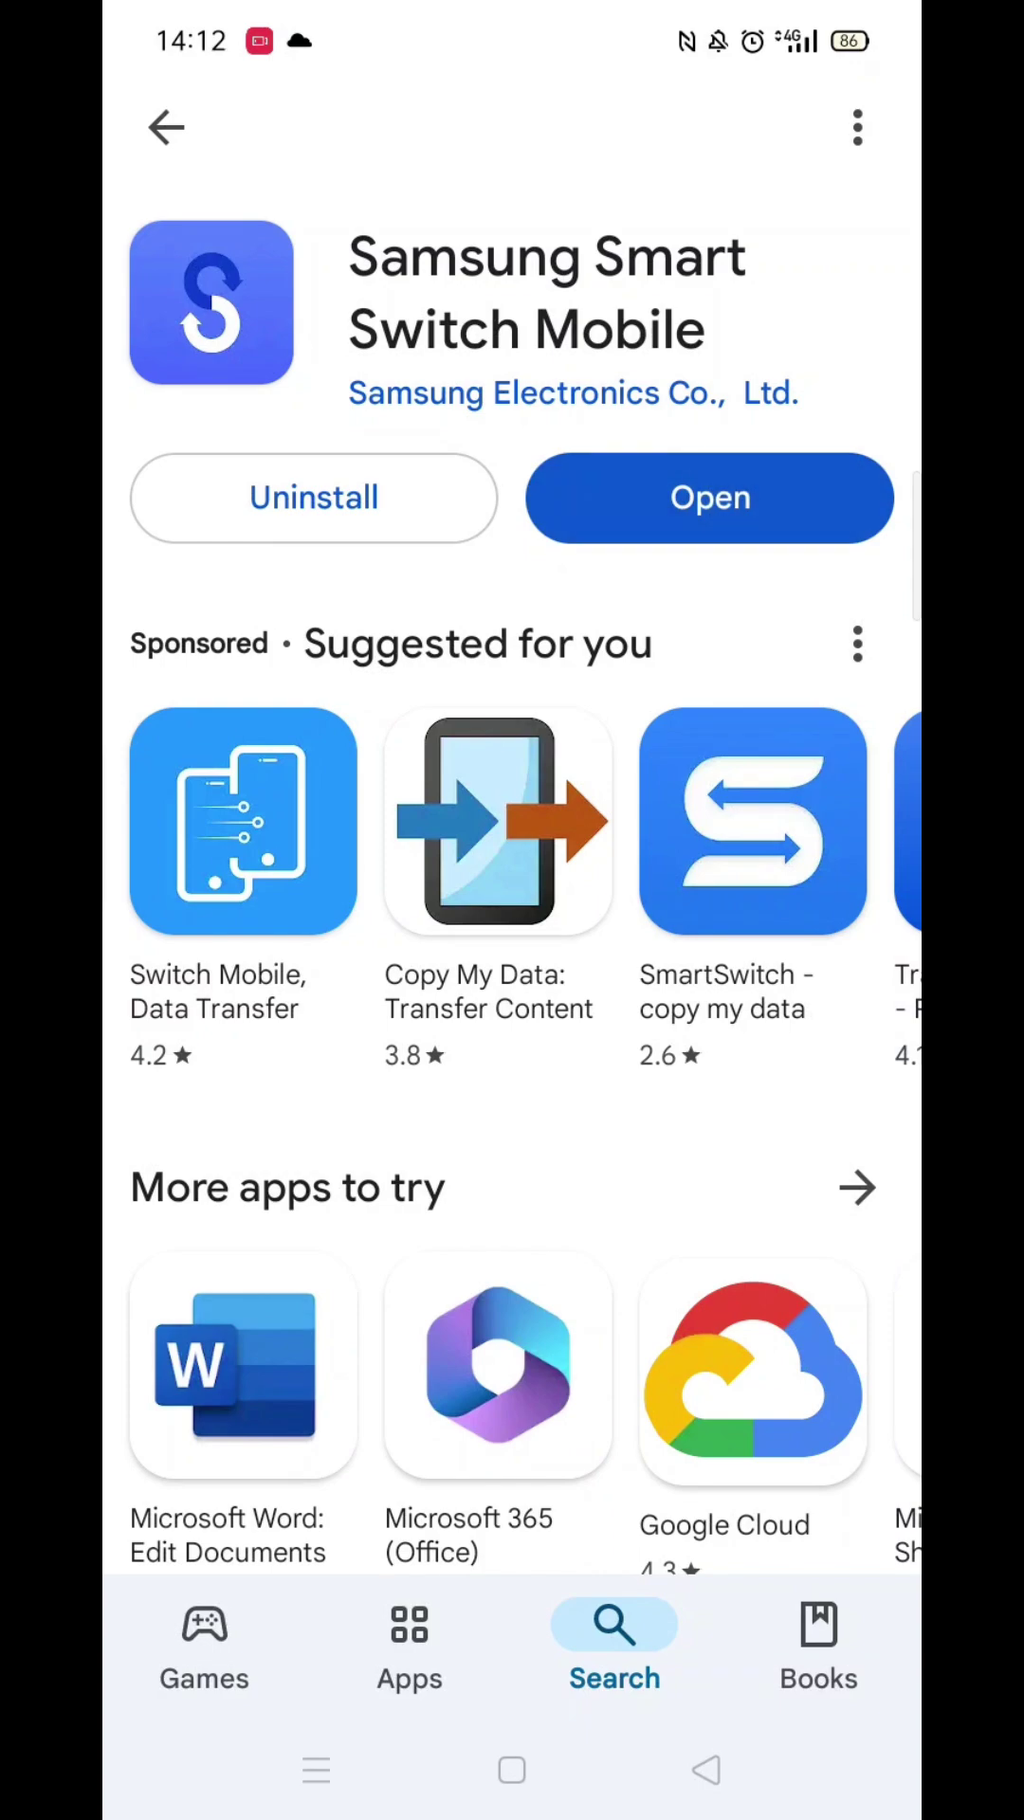